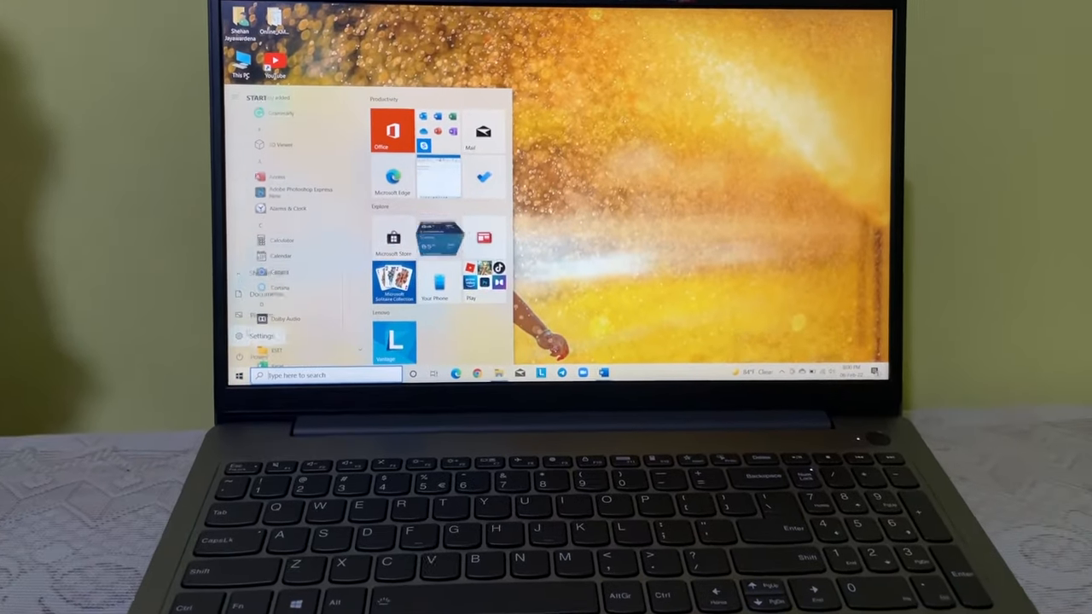
- Reveal the Start menu's power options to begin shutting the laptop down
left_click(251, 116)
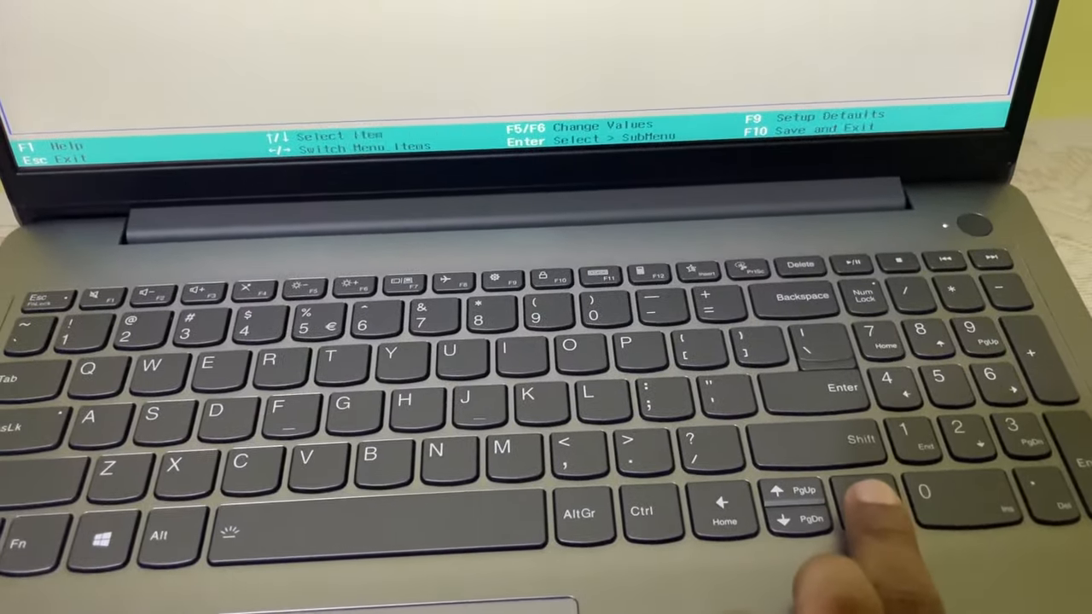
- Move from the Information page to the Configuration page listing Flip to Boot
key("Right")
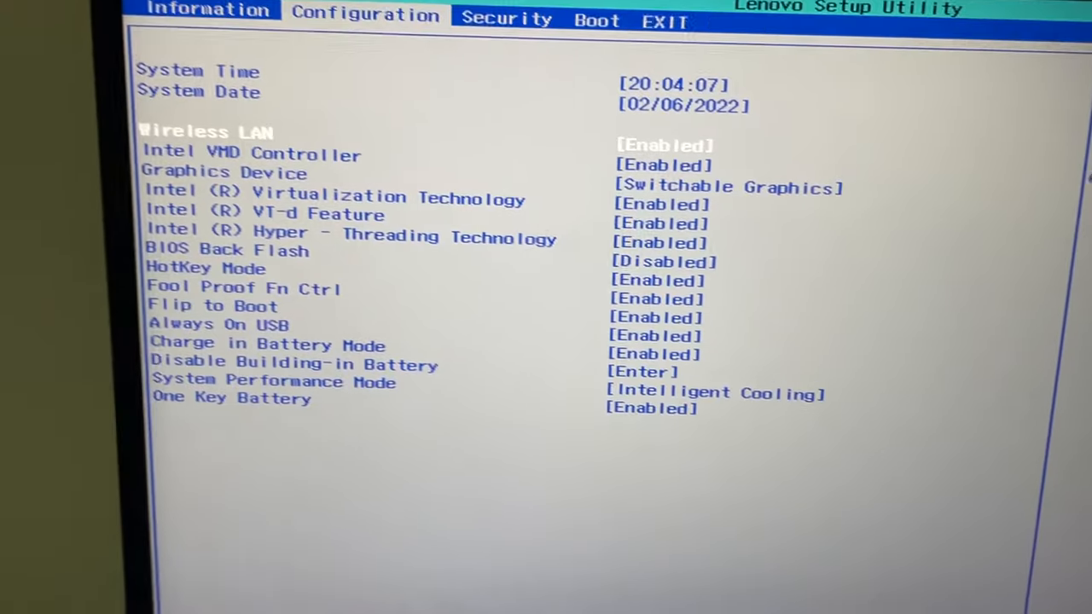
- Change the Flip to Boot setting from Enabled to Disabled
key("Down")
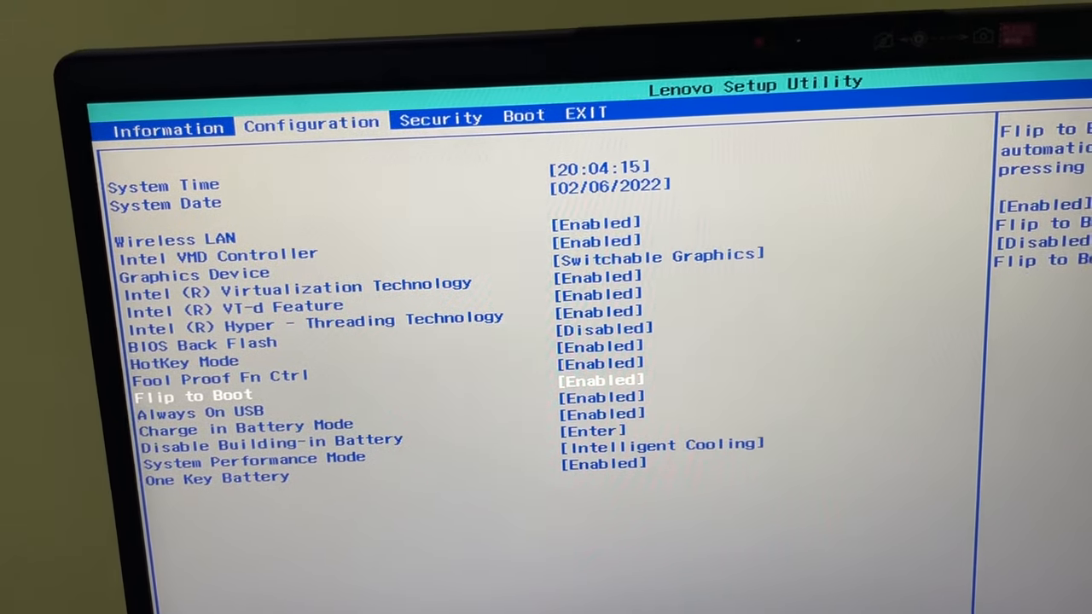
key("Return")
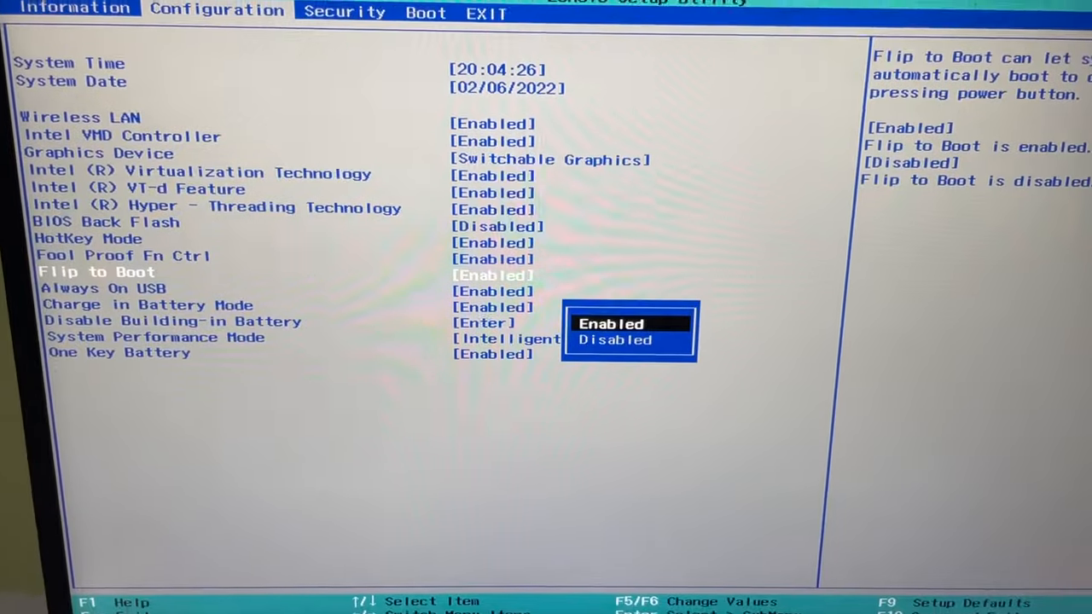
key("Down")
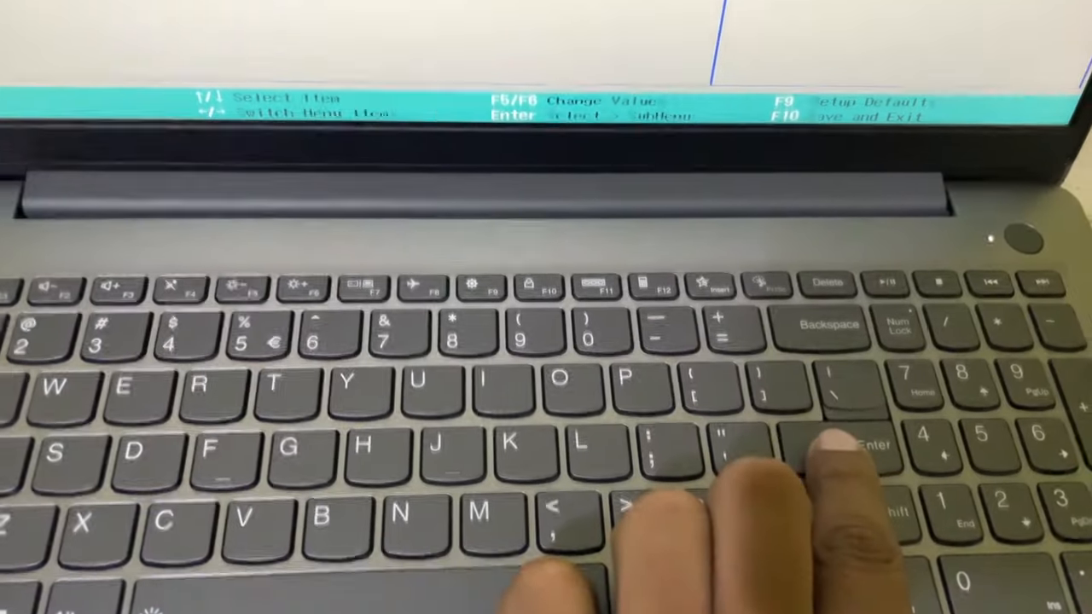
key("Return")
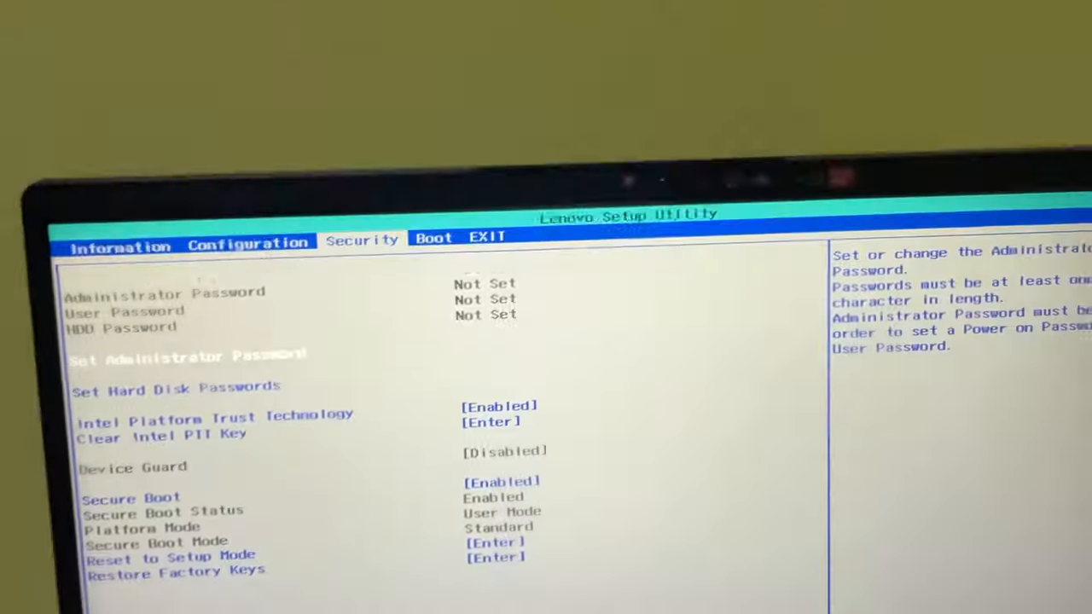
key("Right")
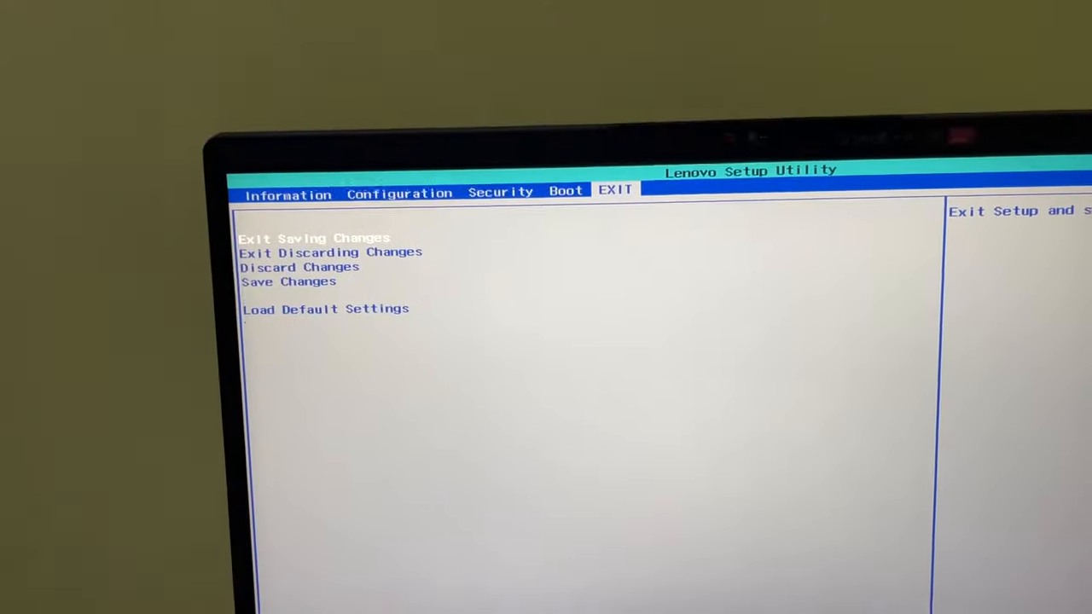
- Reach the Exit page and request Exit Saving Changes
key("Return")
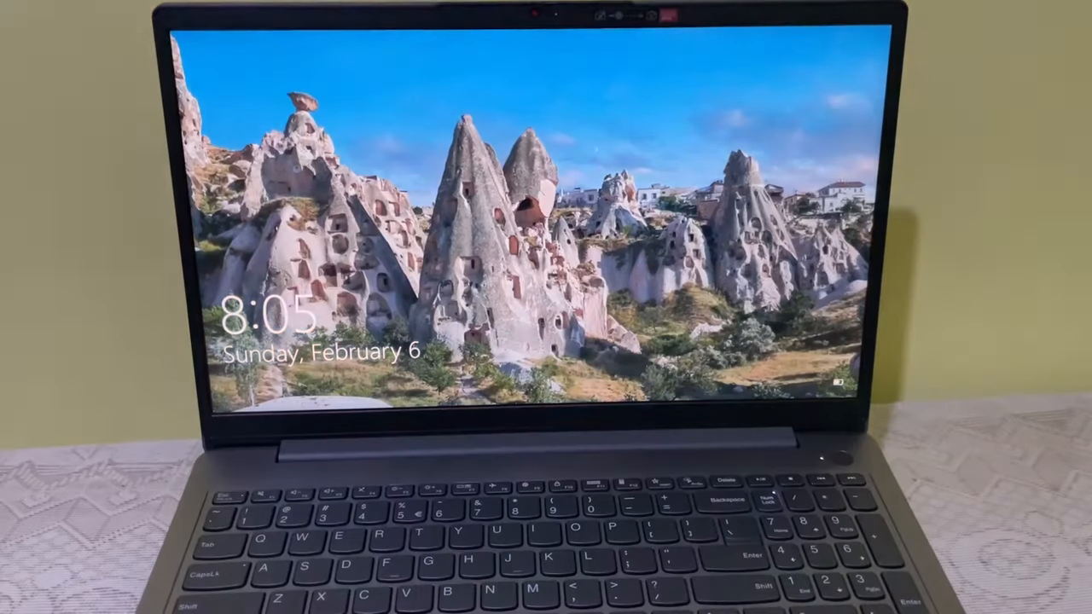
- Dismiss the Windows lock screen to reach sign-in after the restart
key("space")
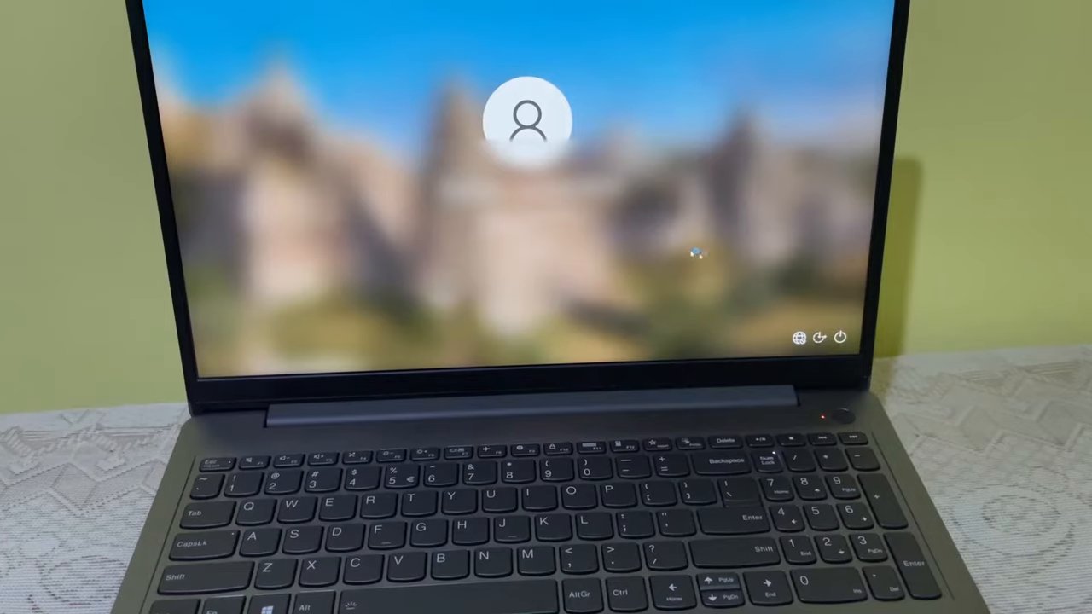